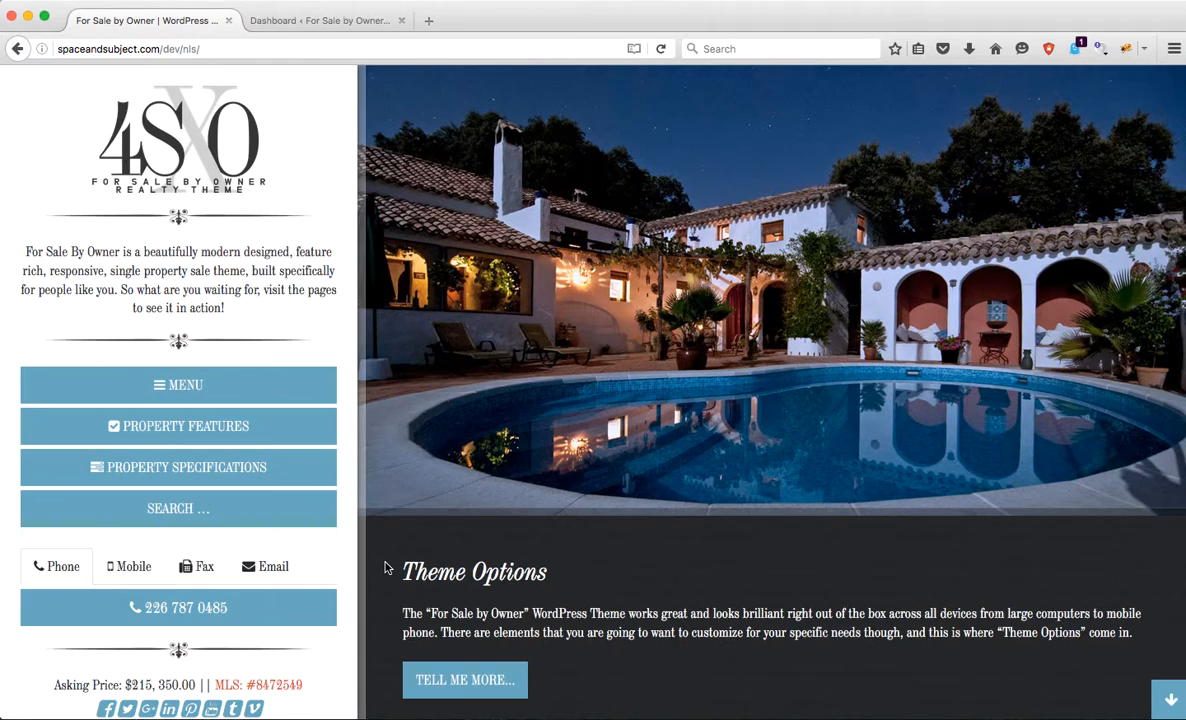
Expand the Theme Options content on the homepage and open the Site Typography section of FSXO Options in the dashboard
{"action": "left_click", "coordinate": [438, 682]}
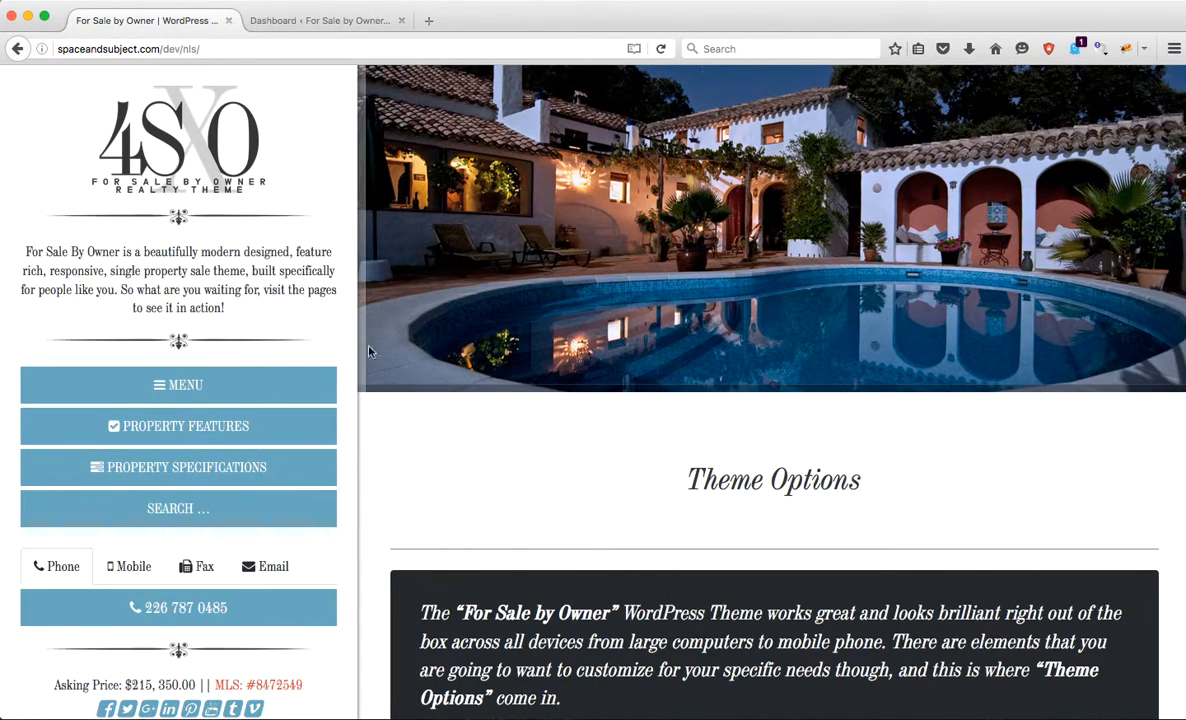
{"action": "left_click", "coordinate": [324, 30]}
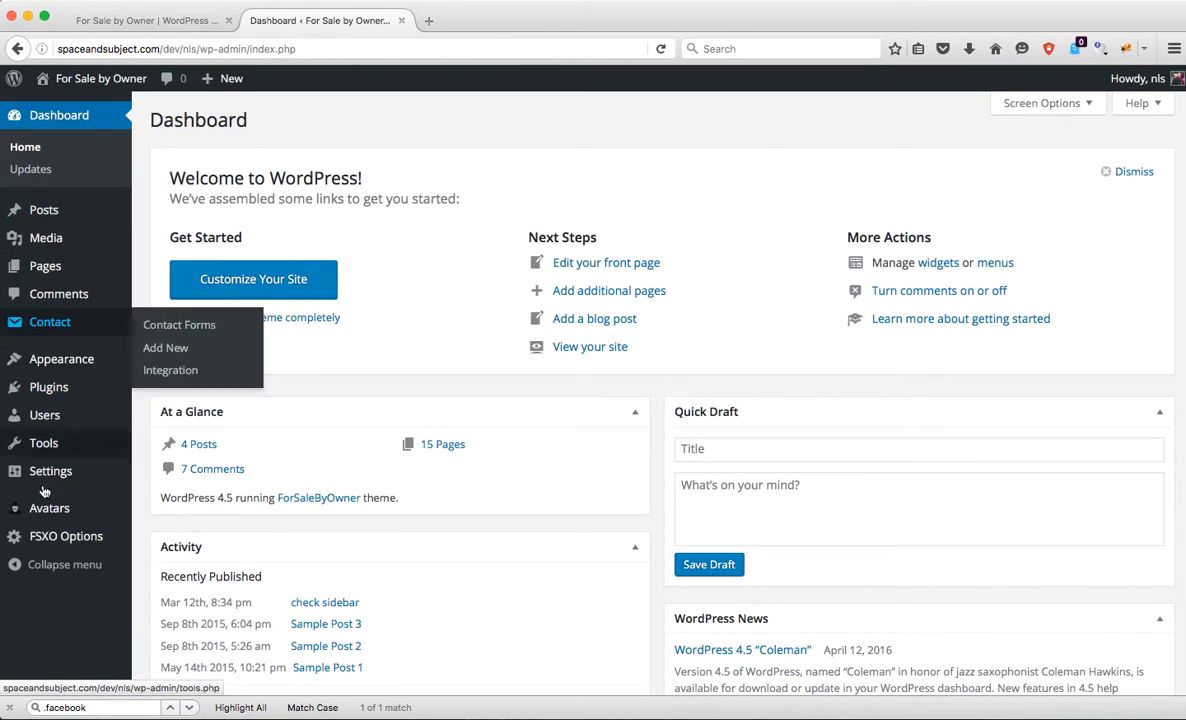
{"action": "left_click", "coordinate": [52, 537]}
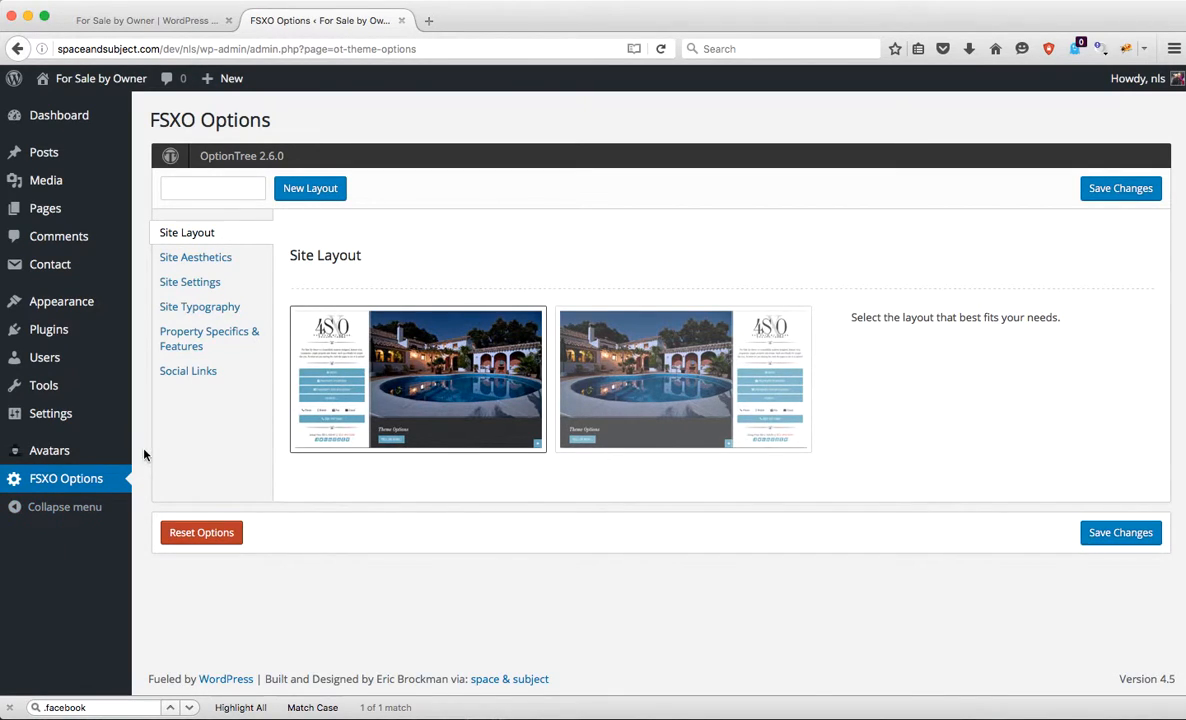
{"action": "left_click", "coordinate": [196, 310]}
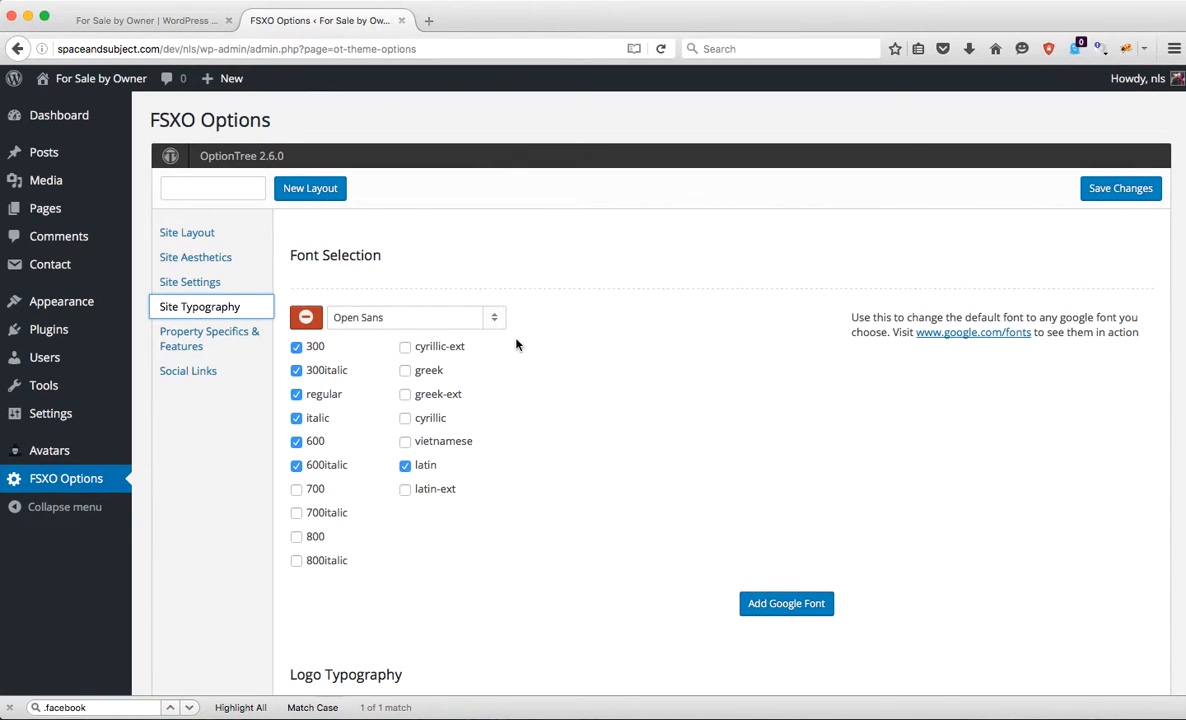
Change the Google font in Font Selection to Palanquin, enable its regular variant, and save the options
{"action": "left_click", "coordinate": [462, 320]}
{"action": "scroll", "coordinate": [452, 376], "scroll_direction": "down", "scroll_amount": 10}
{"action": "scroll", "coordinate": [452, 376], "scroll_direction": "down", "scroll_amount": 10}
{"action": "scroll", "coordinate": [453, 376], "scroll_direction": "down", "scroll_amount": 2}
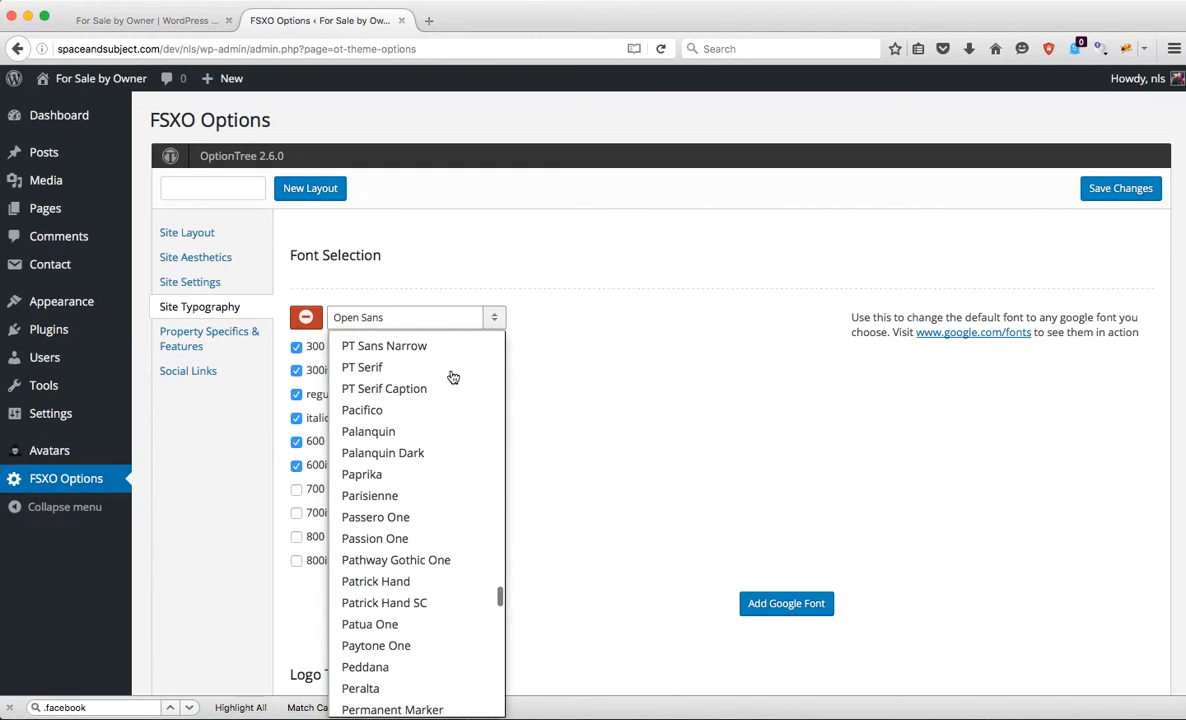
{"action": "left_click", "coordinate": [397, 424]}
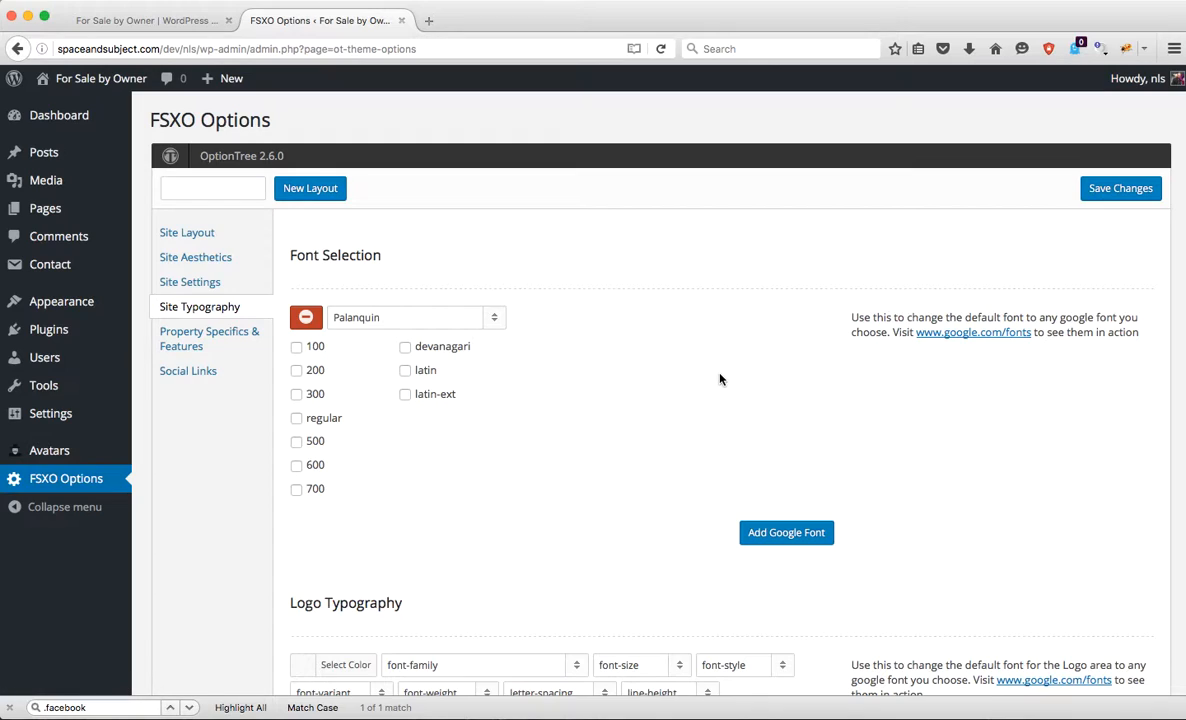
{"action": "left_click", "coordinate": [297, 420]}
{"action": "left_click", "coordinate": [1109, 201]}
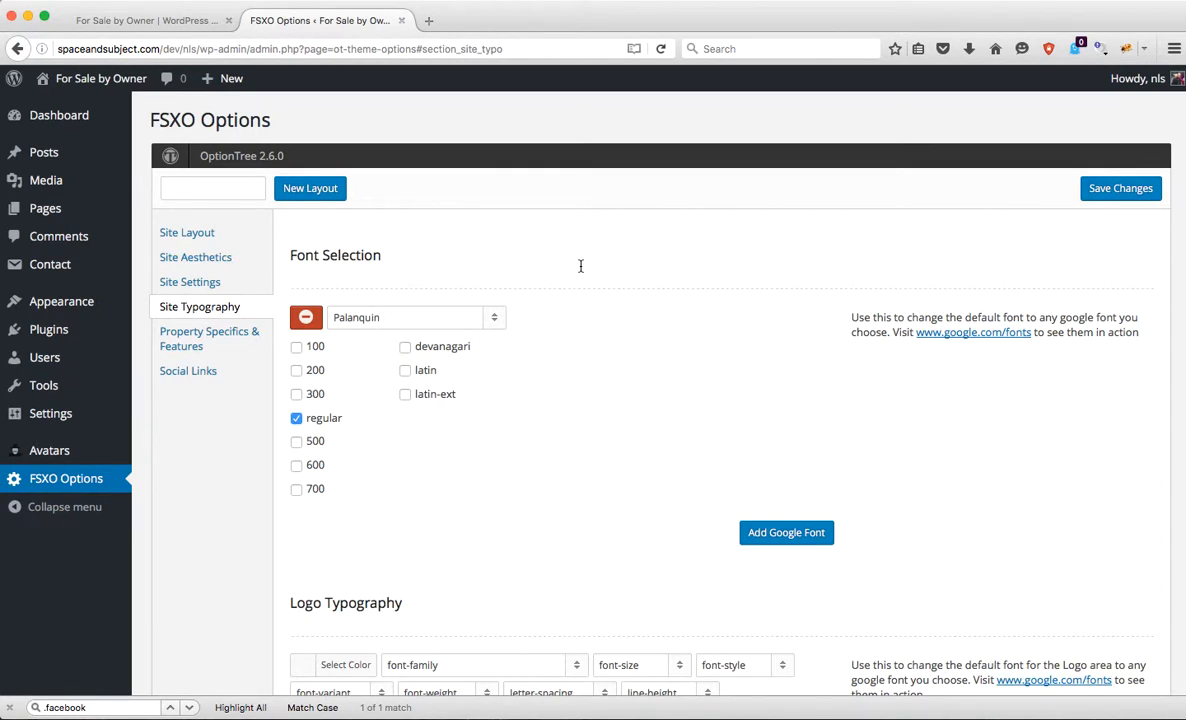
Set the Body Typography font family to Palanquin and save the changes
{"action": "scroll", "coordinate": [580, 266], "scroll_direction": "down", "scroll_amount": 10}
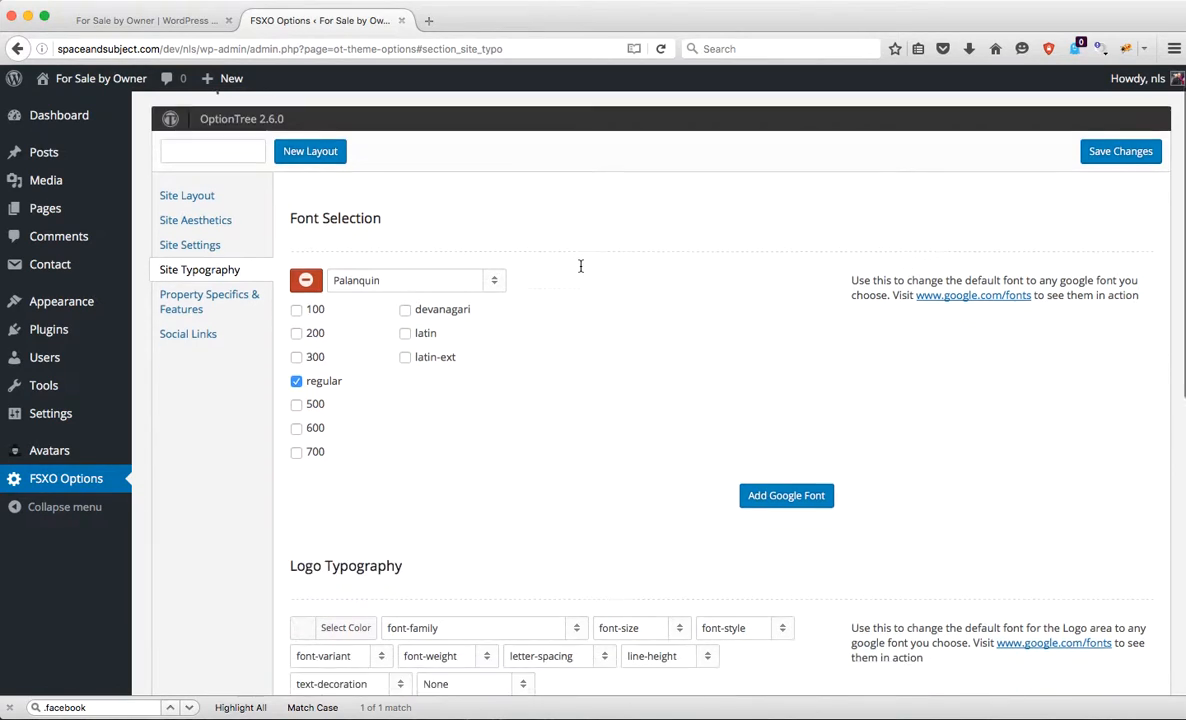
{"action": "scroll", "coordinate": [580, 266], "scroll_direction": "down", "scroll_amount": 2}
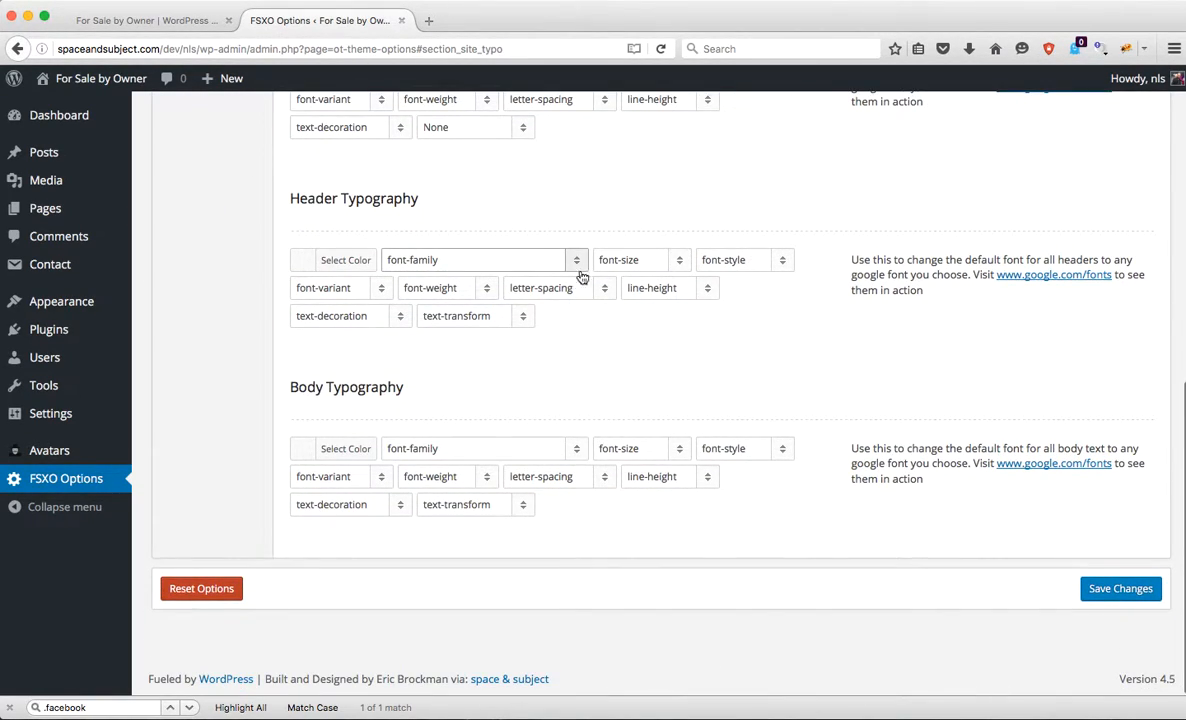
{"action": "left_click", "coordinate": [577, 452]}
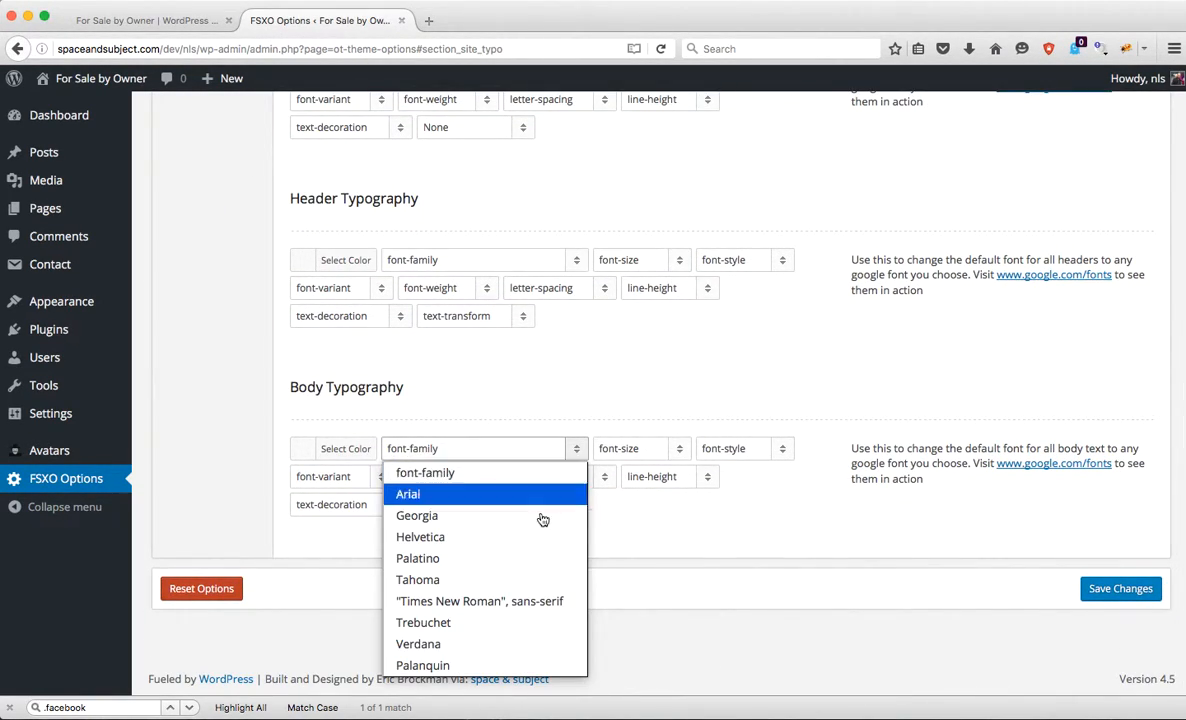
{"action": "left_click", "coordinate": [505, 667]}
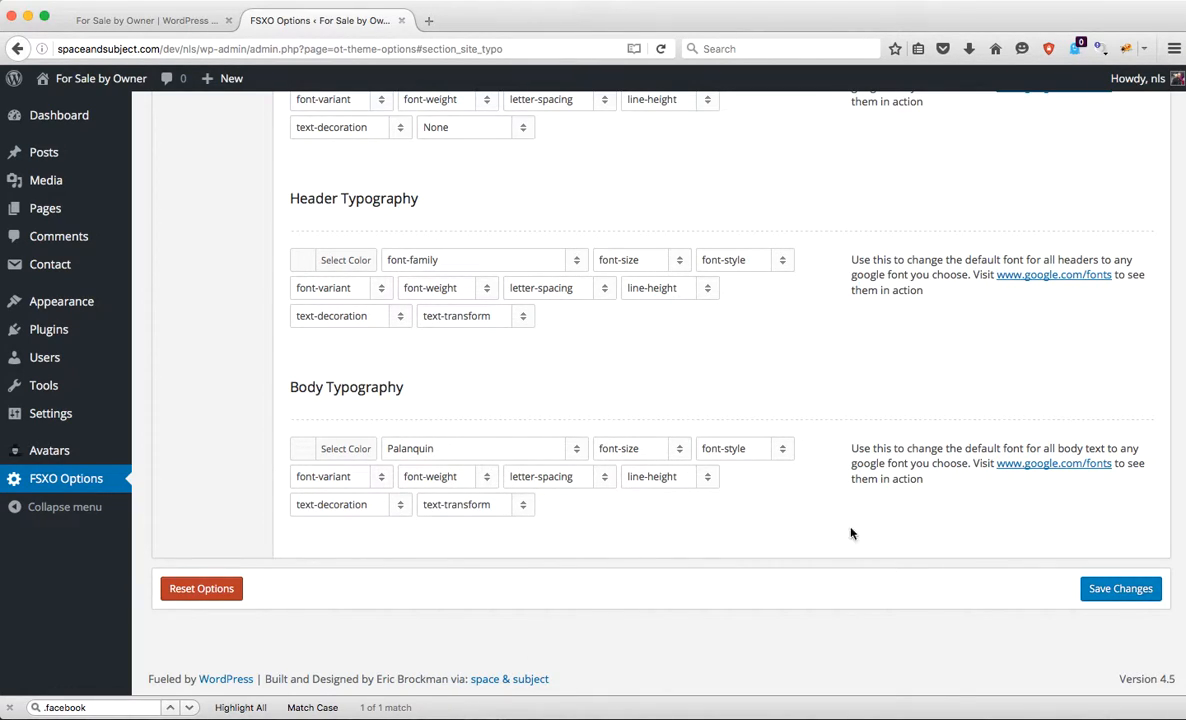
{"action": "left_click", "coordinate": [1107, 594]}
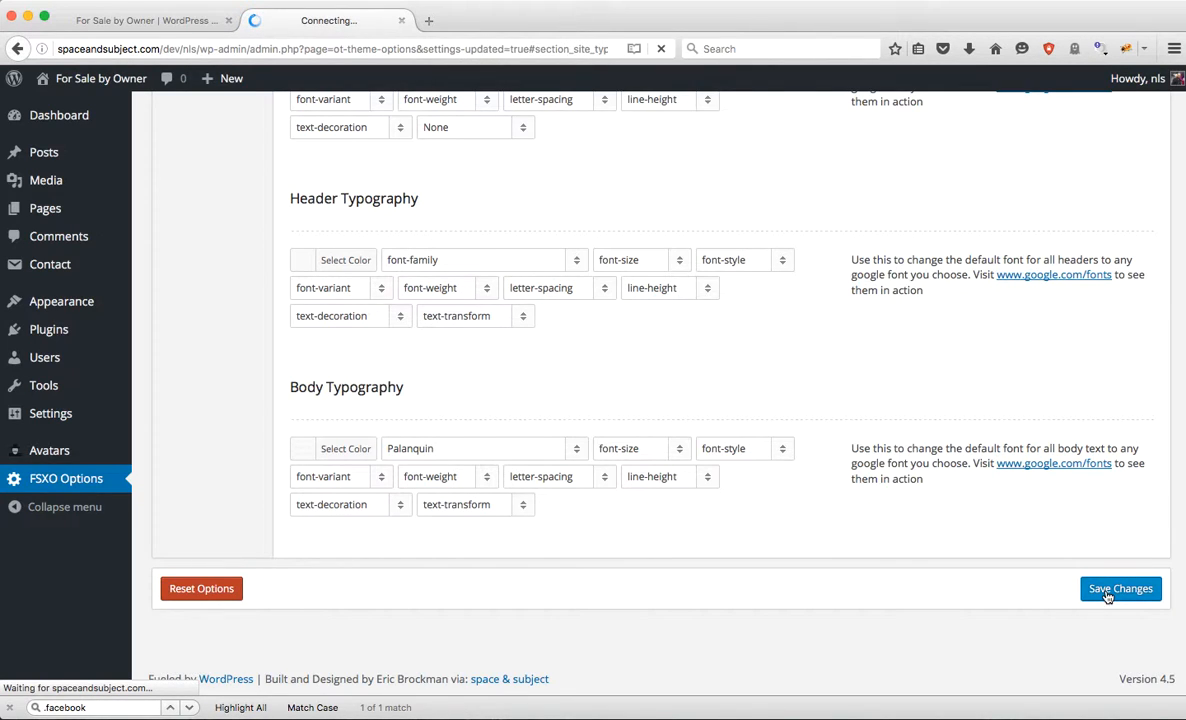
Reload the live homepage and expand its Theme Options content to check the body font
{"action": "left_click", "coordinate": [127, 21]}
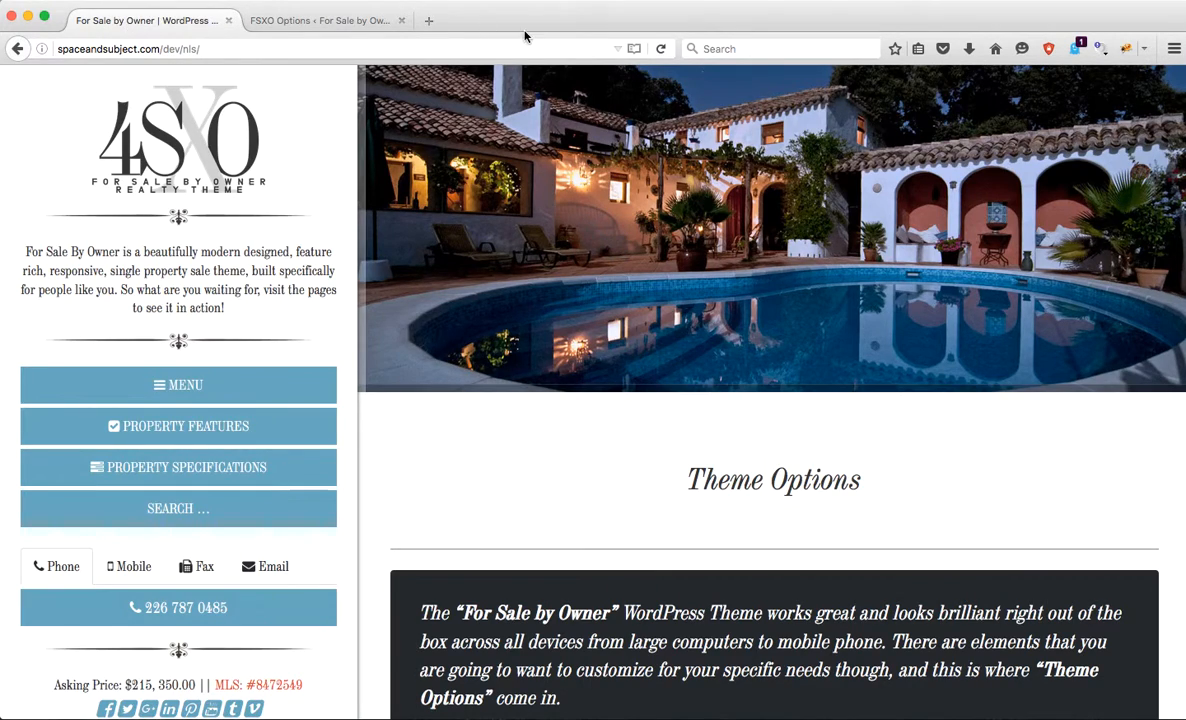
{"action": "left_click", "coordinate": [661, 49]}
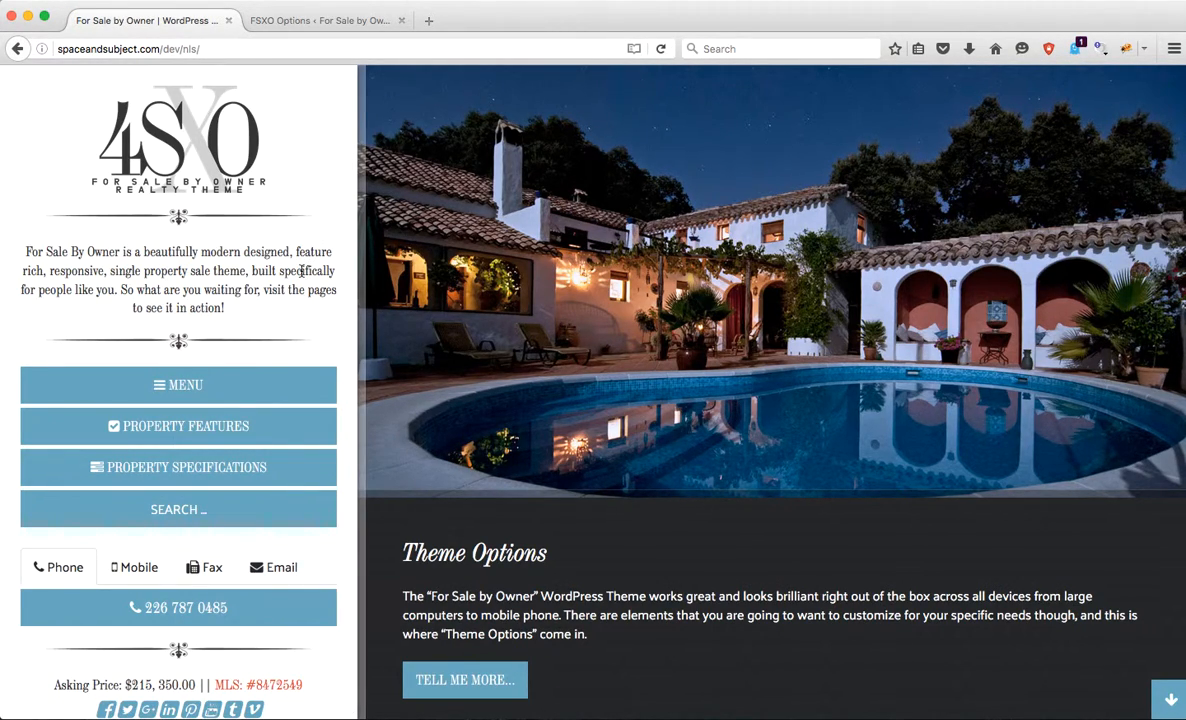
{"action": "left_click", "coordinate": [463, 684]}
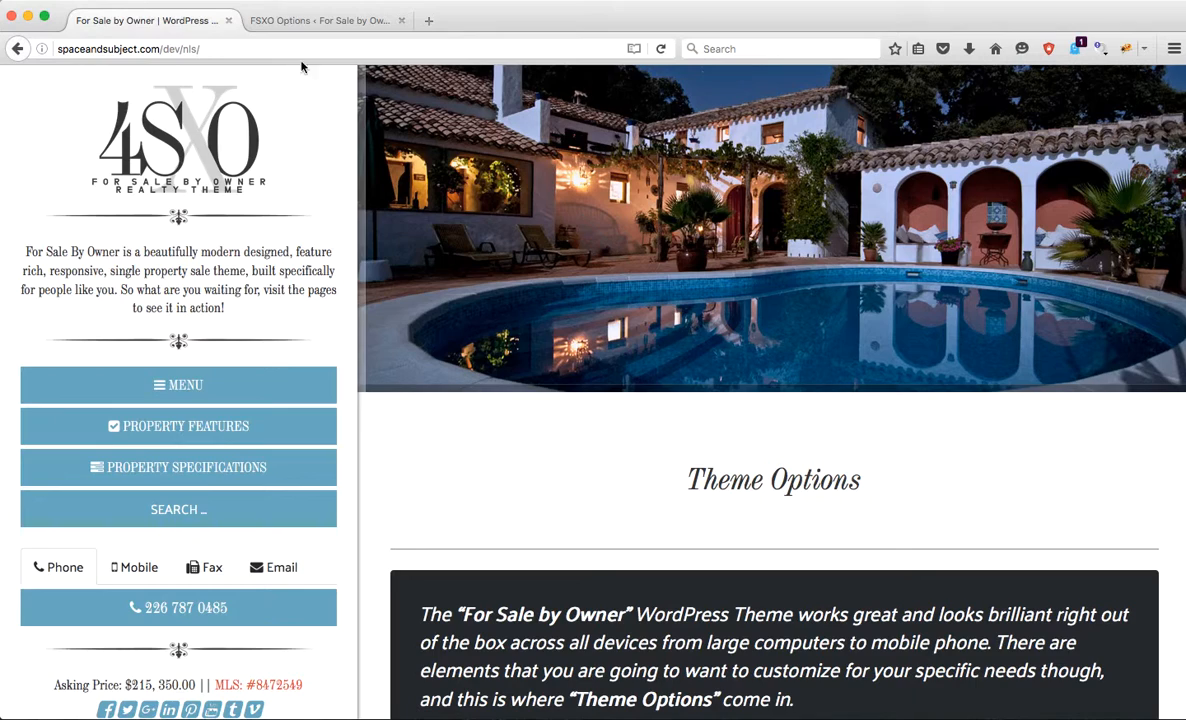
Remove the company logo in the theme's Site Settings, save the changes, and reload the live homepage
{"action": "left_click", "coordinate": [310, 30]}
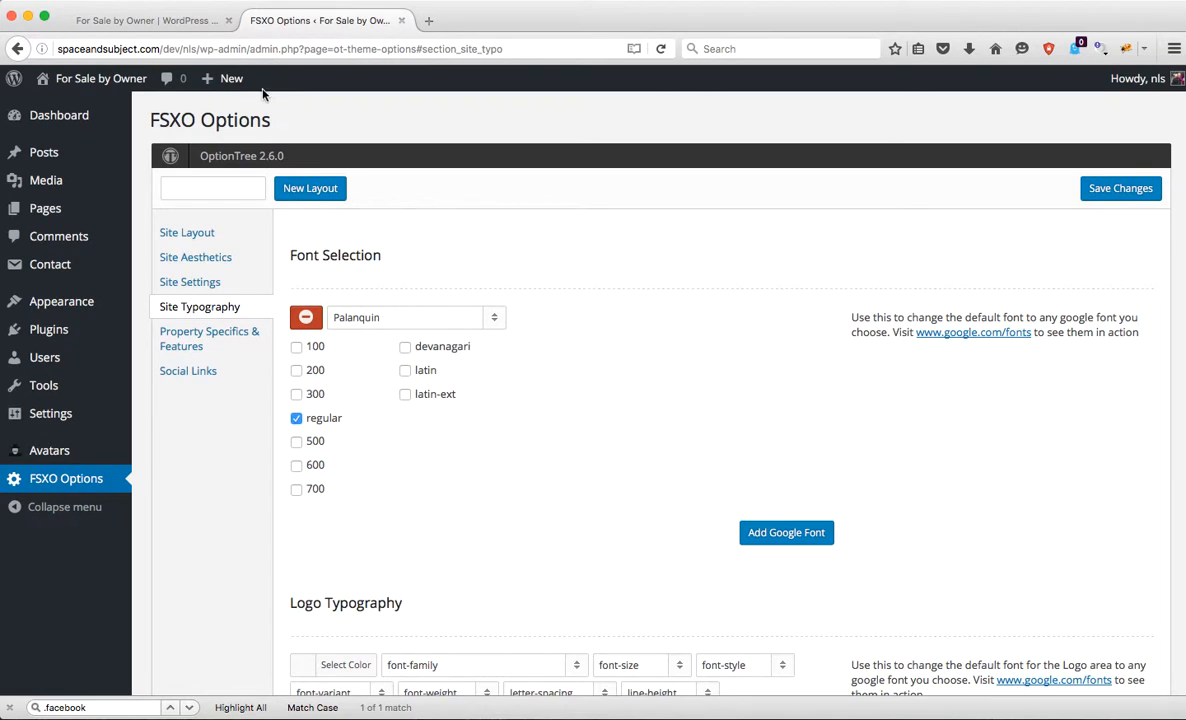
{"action": "left_click", "coordinate": [198, 284]}
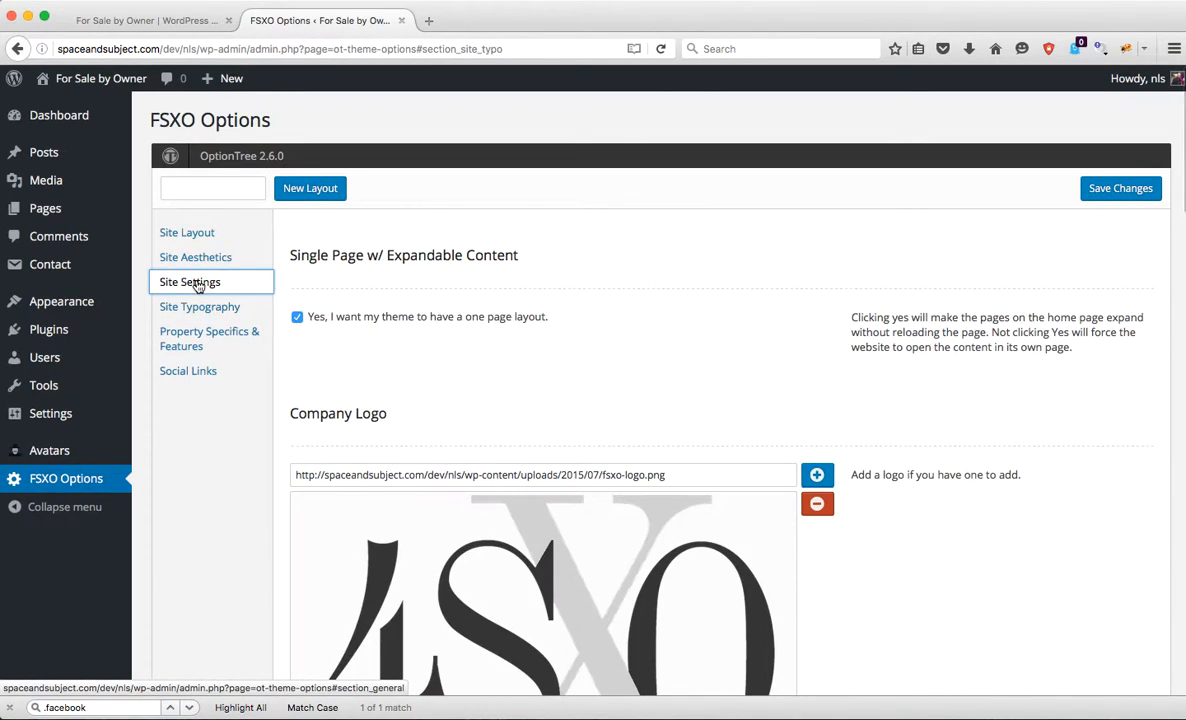
{"action": "scroll", "coordinate": [608, 347], "scroll_direction": "down", "scroll_amount": 3}
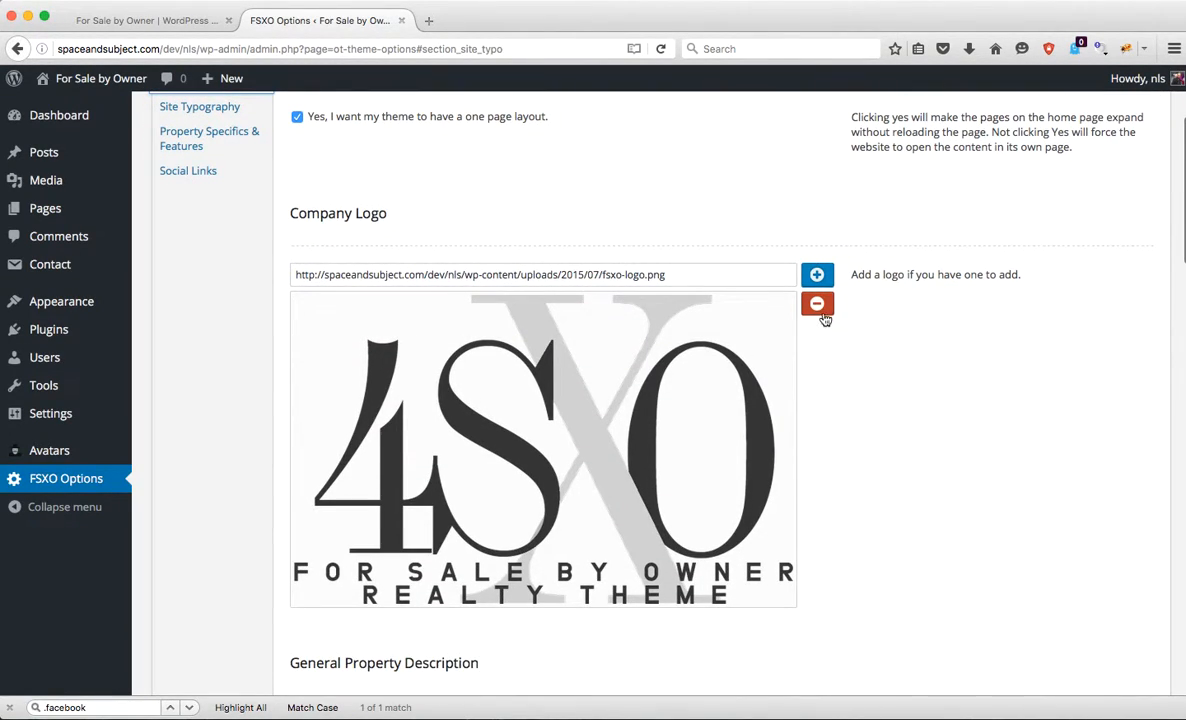
{"action": "left_click", "coordinate": [819, 306]}
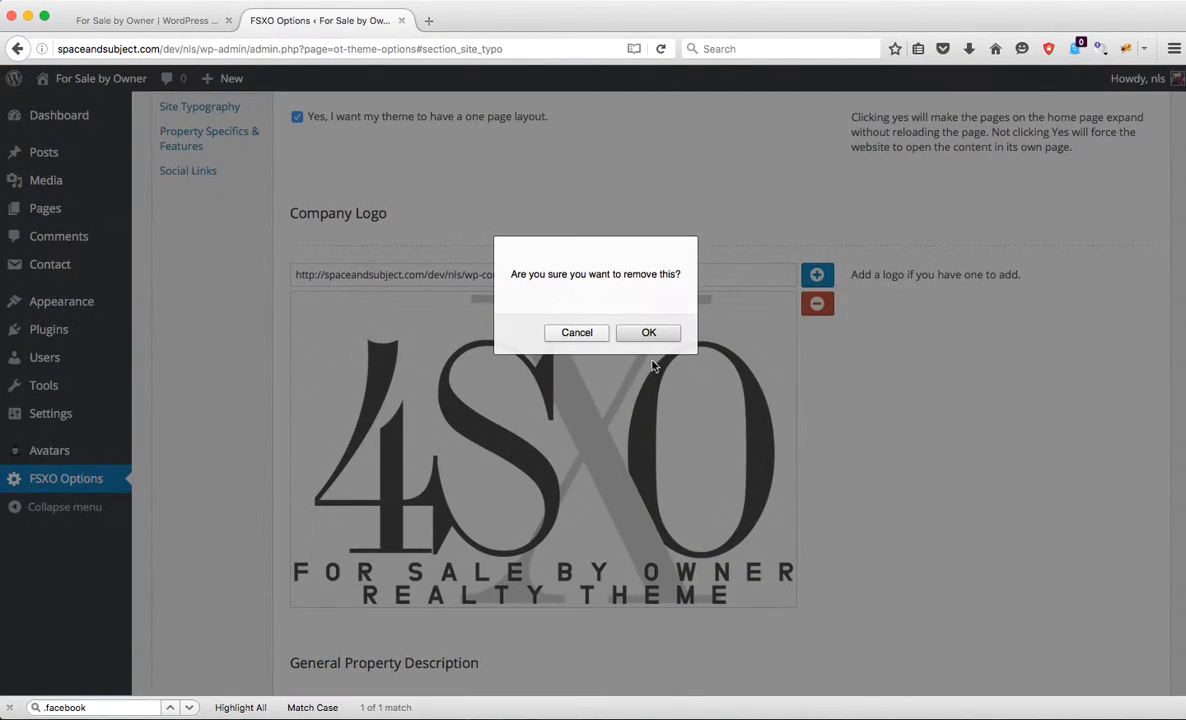
{"action": "left_click", "coordinate": [646, 337]}
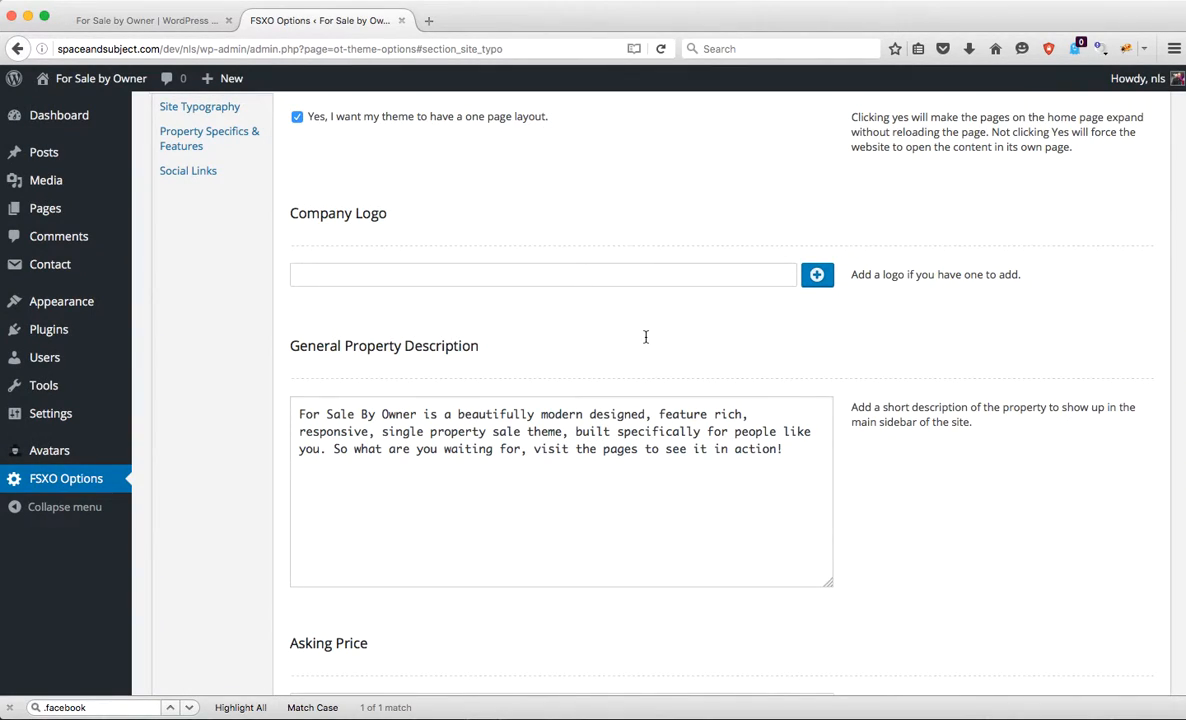
{"action": "scroll", "coordinate": [724, 293], "scroll_direction": "up", "scroll_amount": 5}
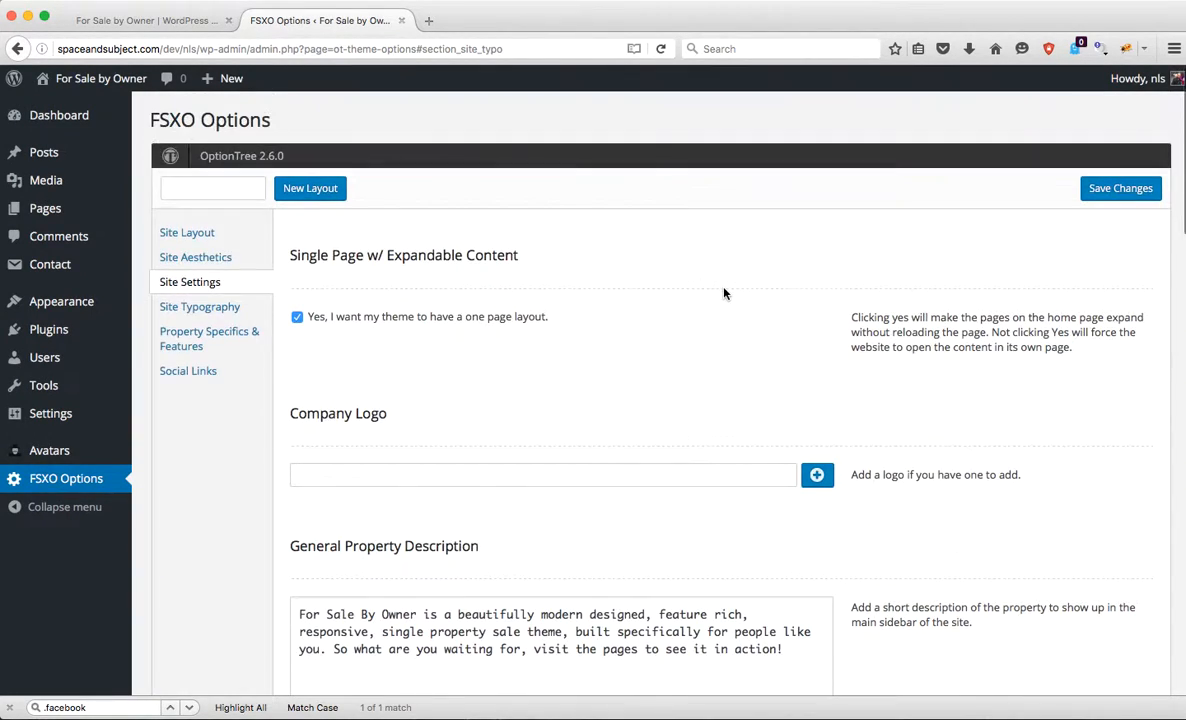
{"action": "left_click", "coordinate": [1124, 198]}
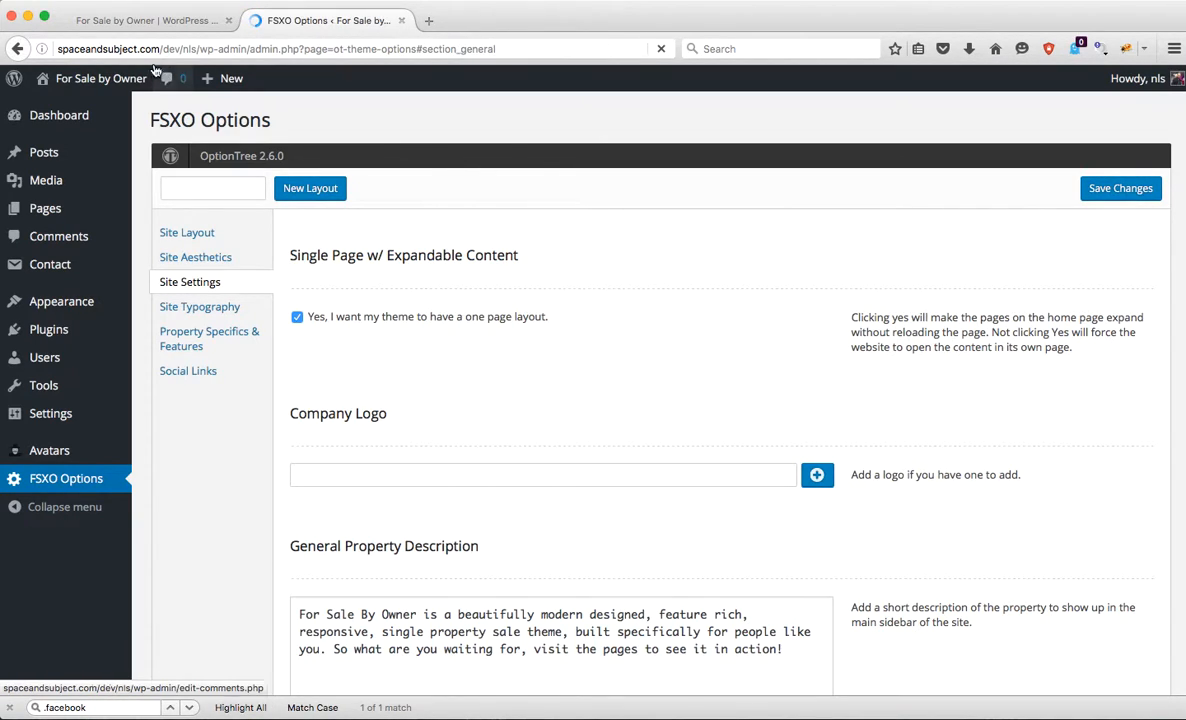
{"action": "left_click", "coordinate": [155, 26]}
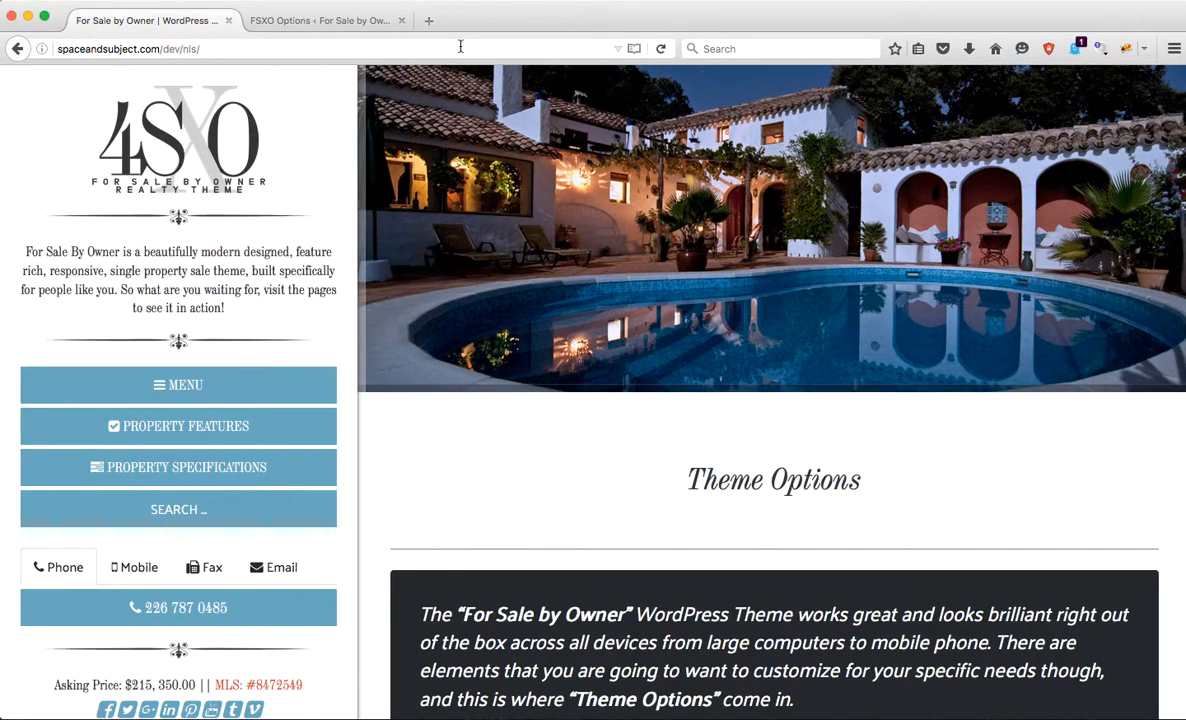
{"action": "left_click", "coordinate": [658, 48]}
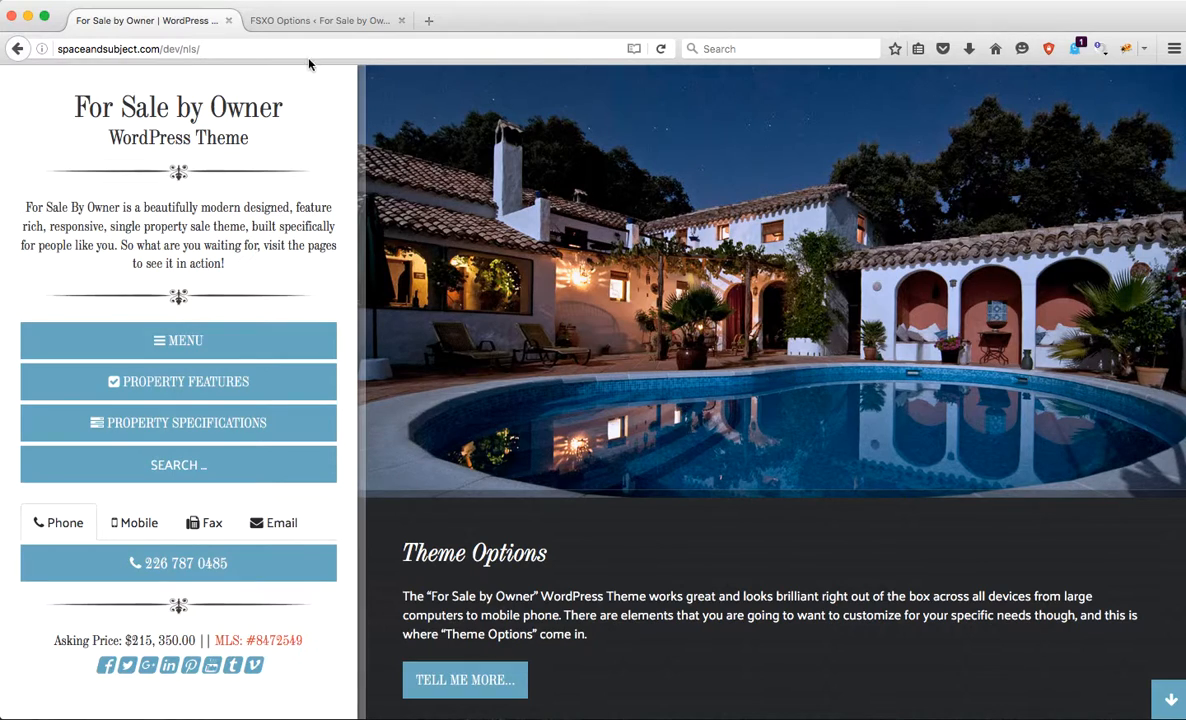
Return to the WordPress dashboard and open the General settings page
{"action": "left_click", "coordinate": [318, 20]}
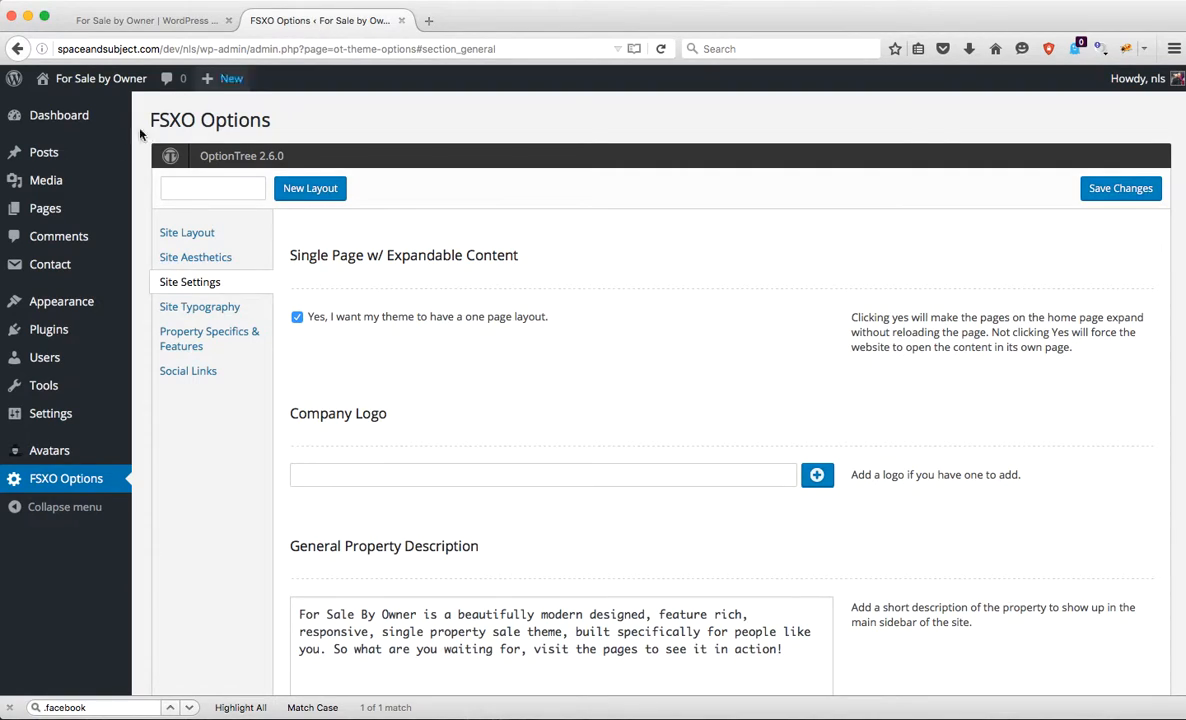
{"action": "mouse_move", "coordinate": [81, 219]}
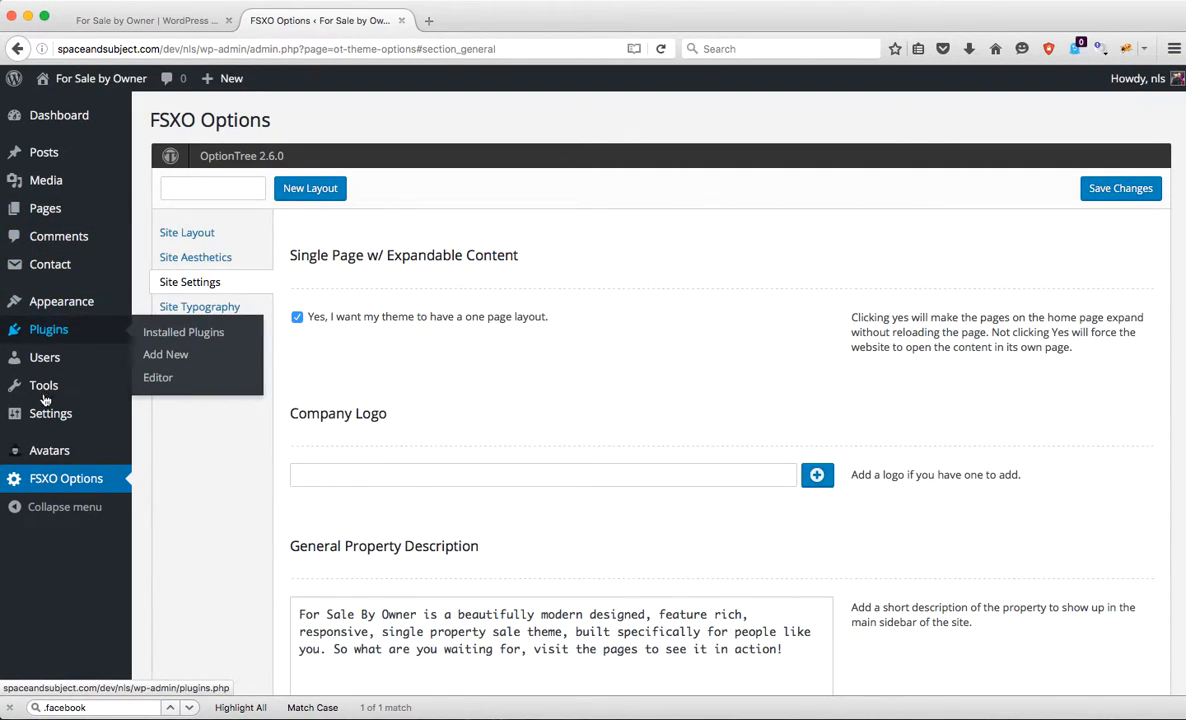
{"action": "mouse_move", "coordinate": [46, 418]}
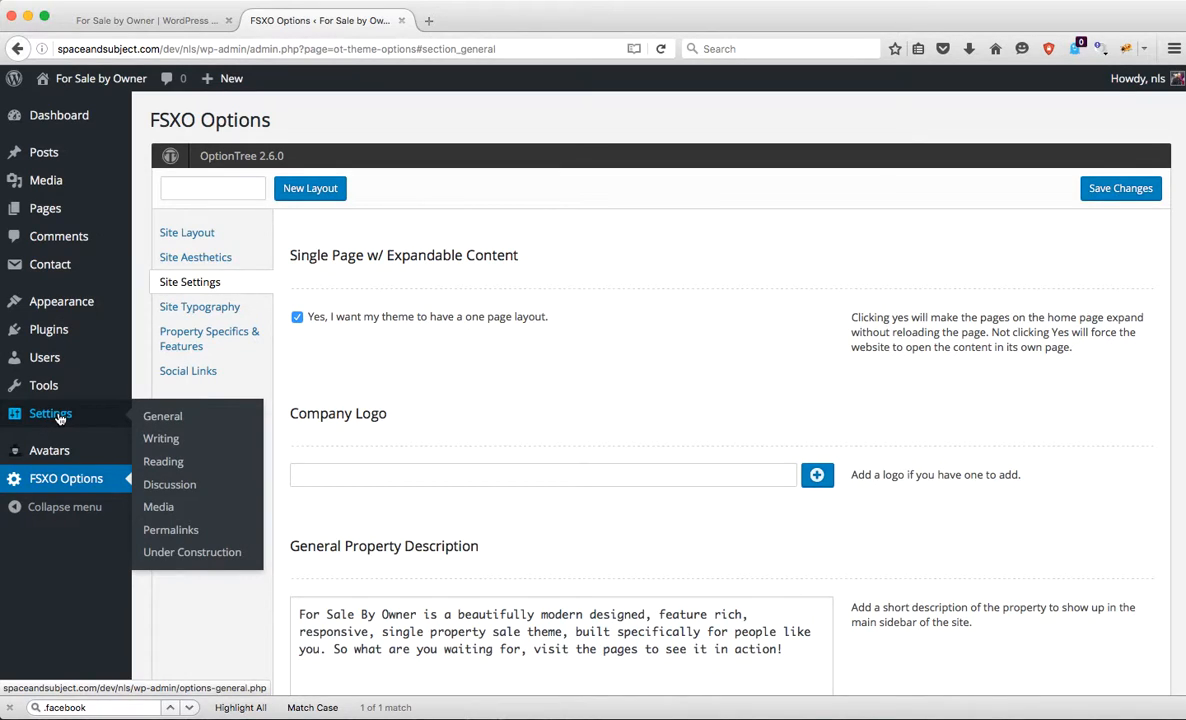
{"action": "left_click", "coordinate": [163, 421]}
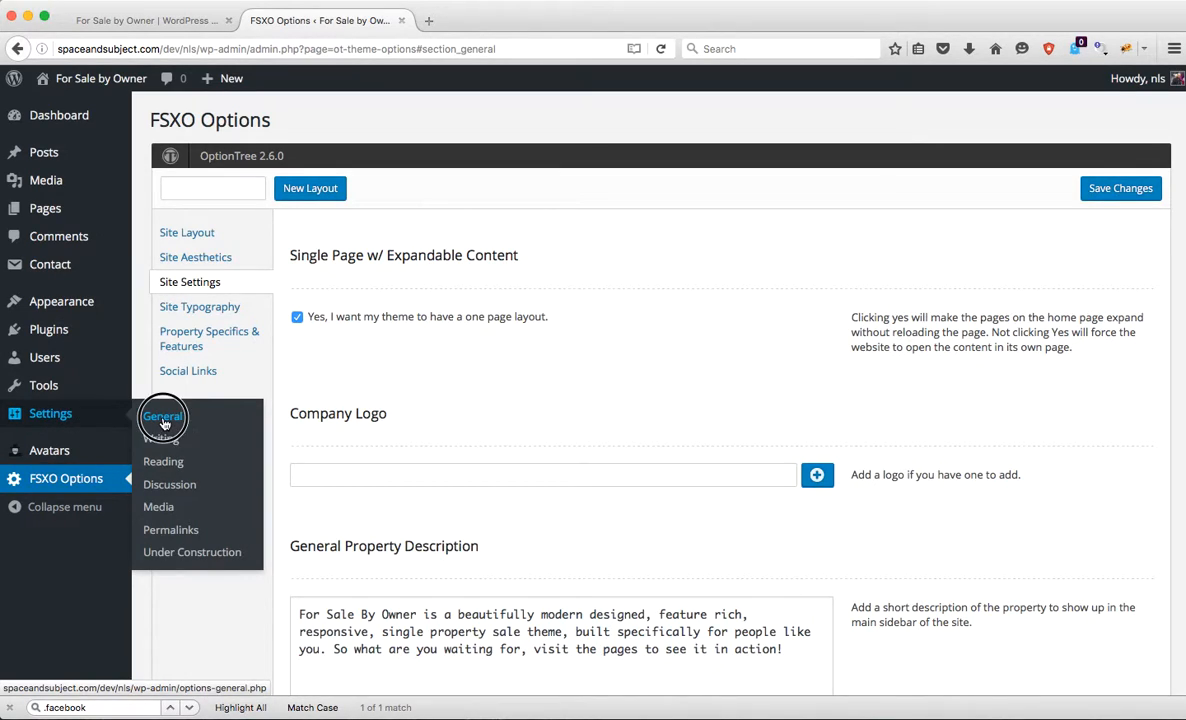